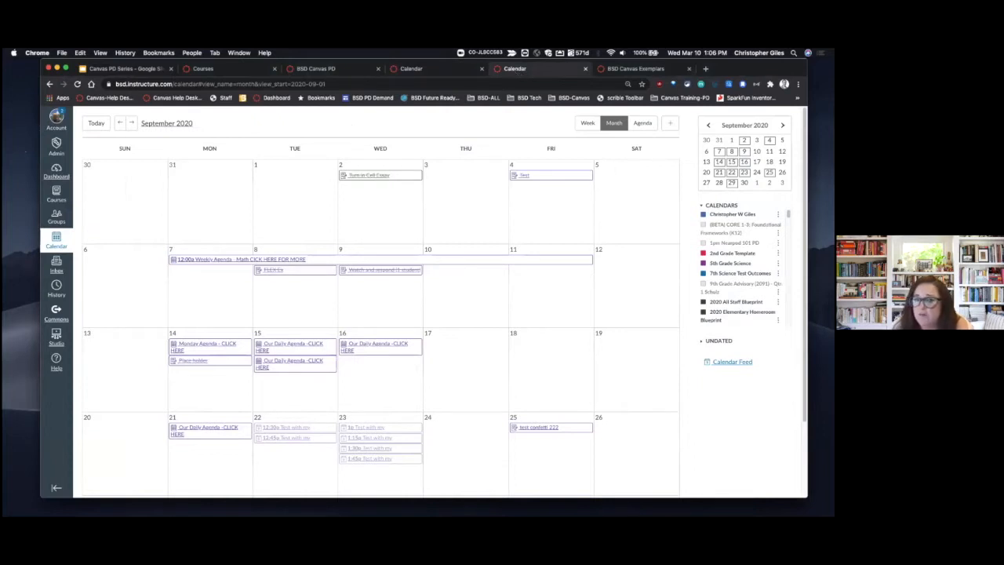
Step: Advance the calendar's month view from September 2020 to March 2021
left_click(781, 124)
left_click(781, 125)
left_click(781, 124)
left_click(781, 124)
left_click(782, 125)
left_click(782, 124)
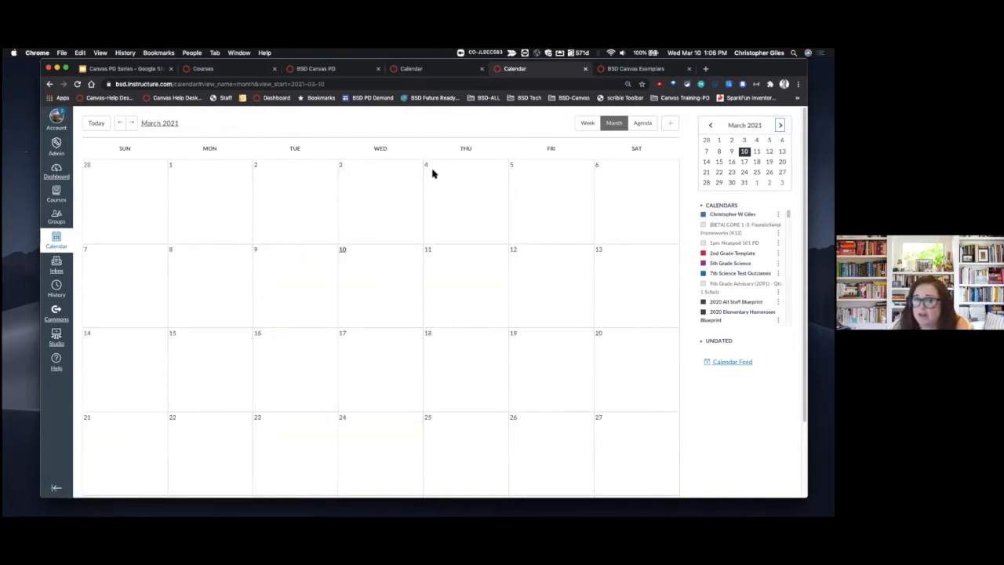
Step: Examine the details of the Monday Agenda event on September 14, 2020 in the other open calendar
left_click(365, 271)
left_click(436, 68)
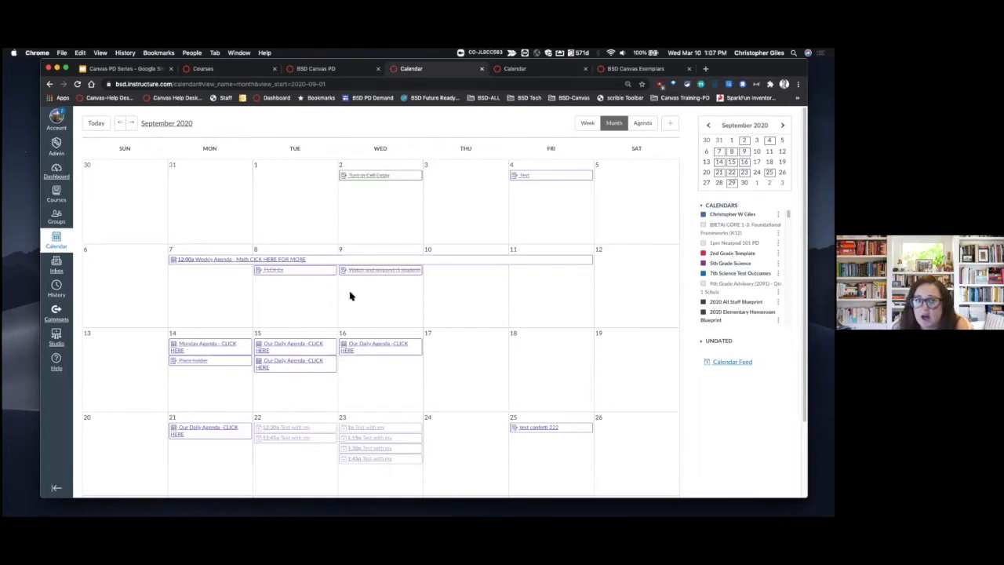
left_click(197, 348)
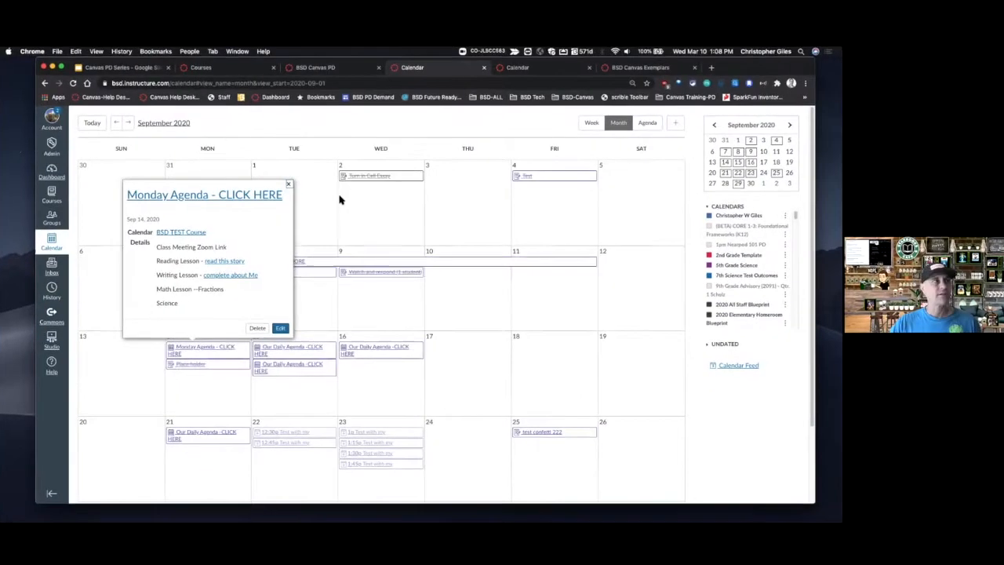
left_click(577, 43)
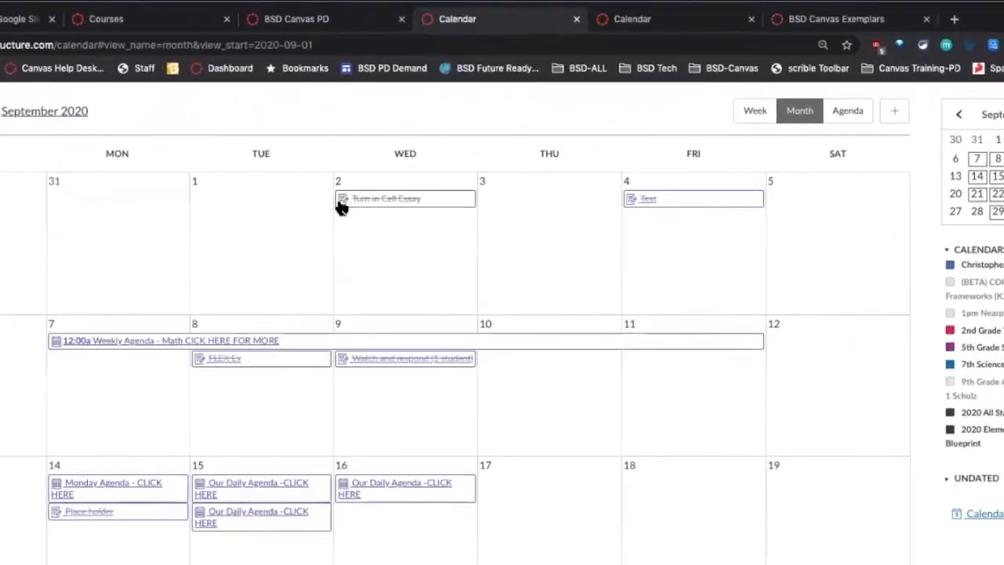
mouse_move(344, 193)
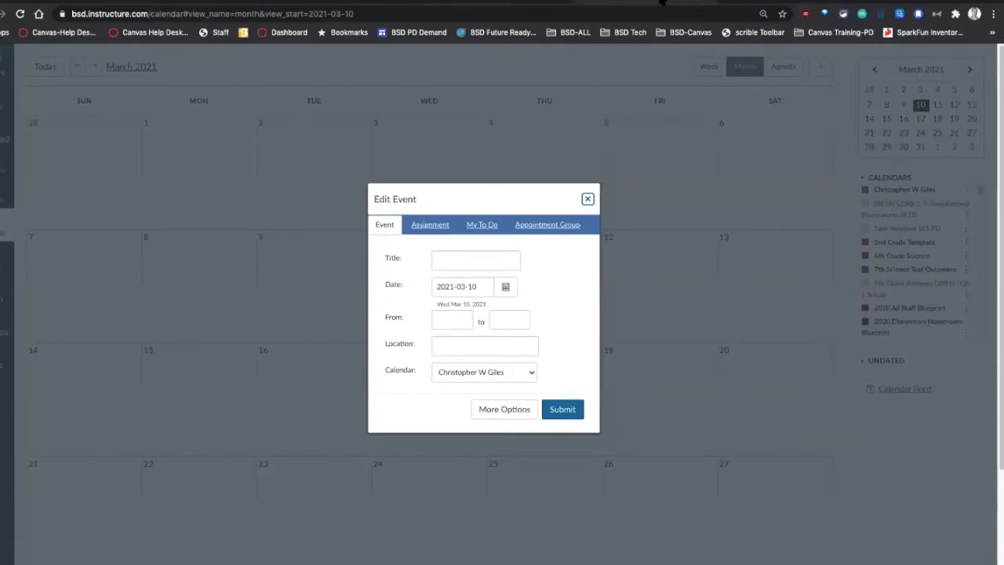
Step: Start a new event on March 10, 2021 titled "Daily Agenda - Lit Com"
left_click(587, 200)
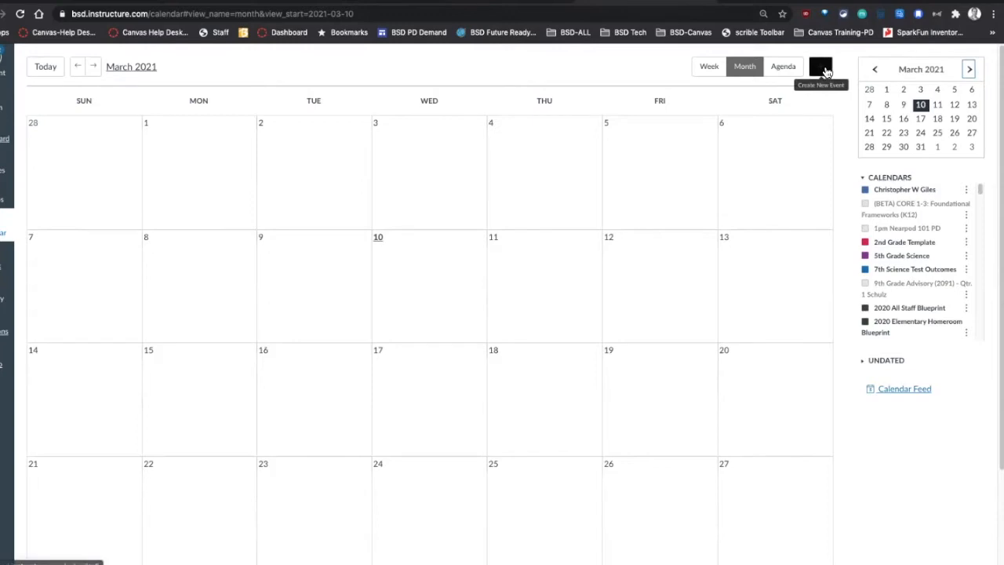
left_click(419, 243)
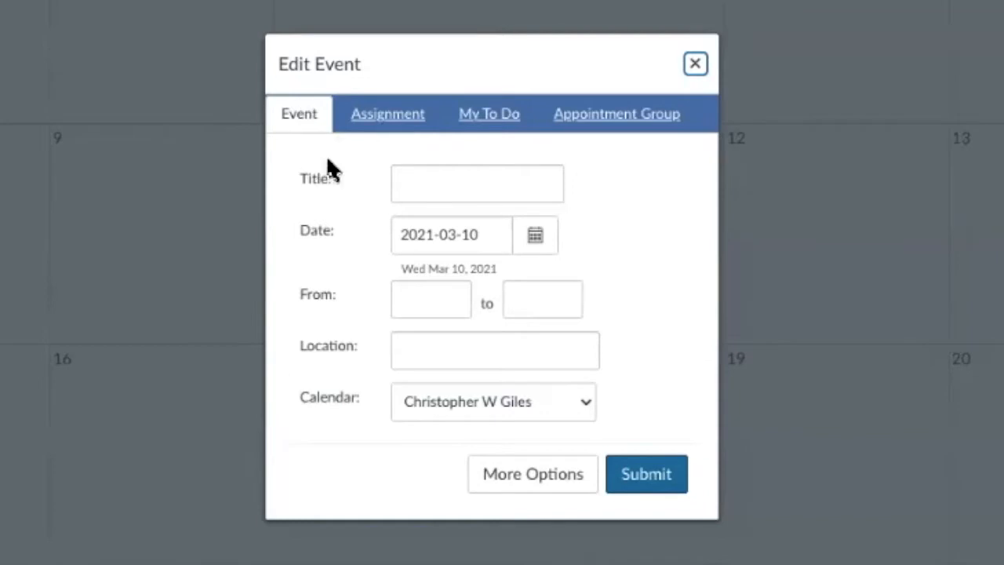
left_click(419, 185)
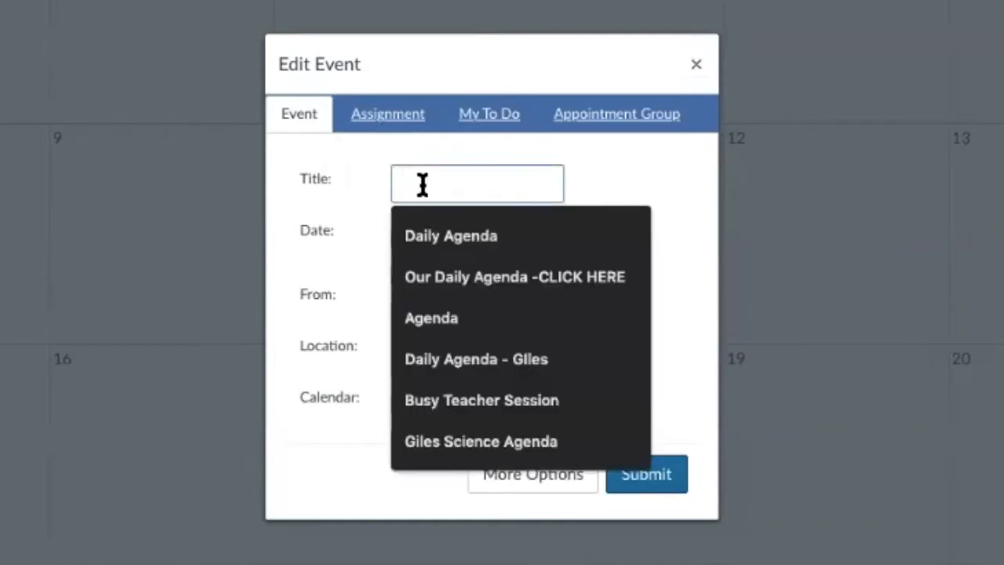
left_click(425, 235)
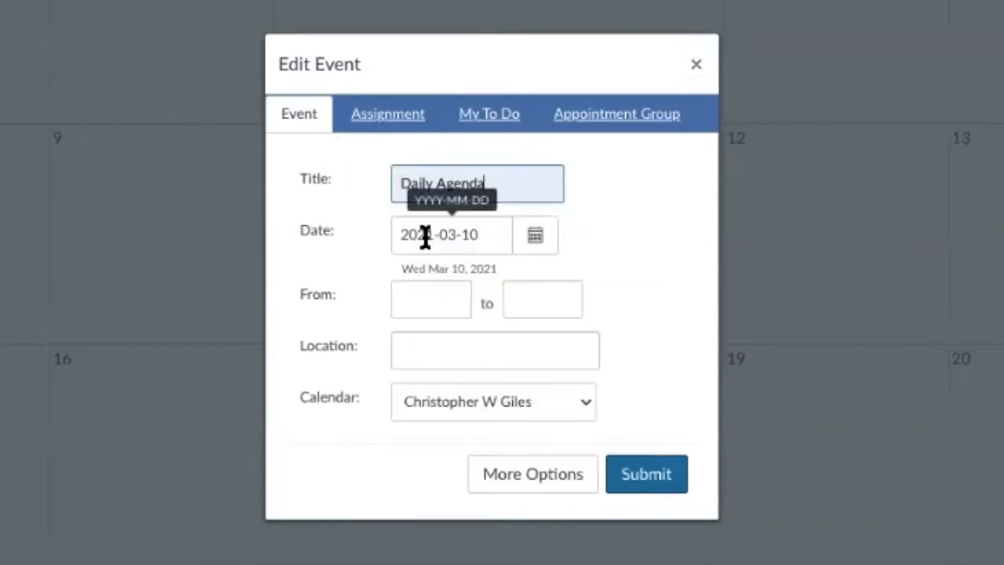
type("-")
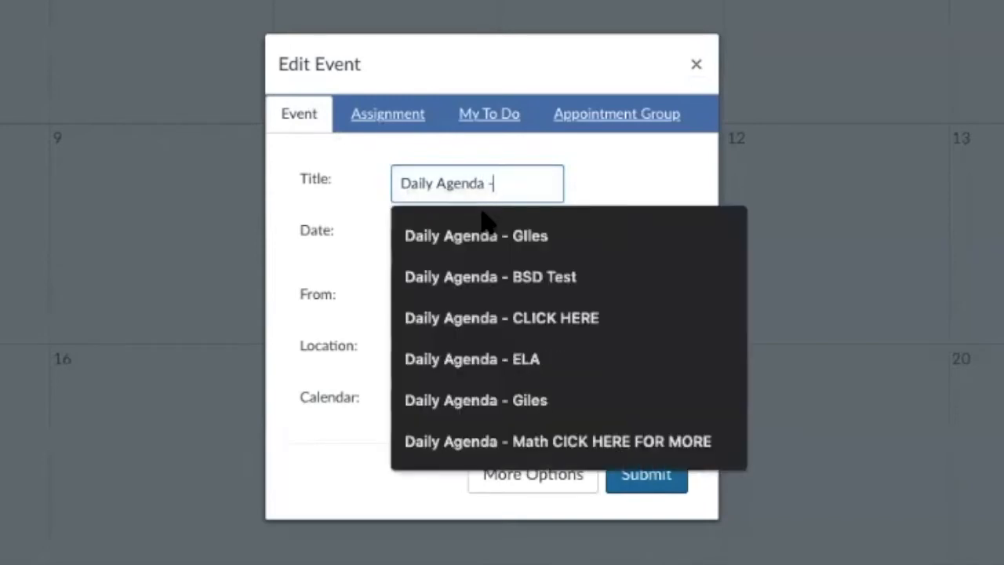
type(" Lit Com")
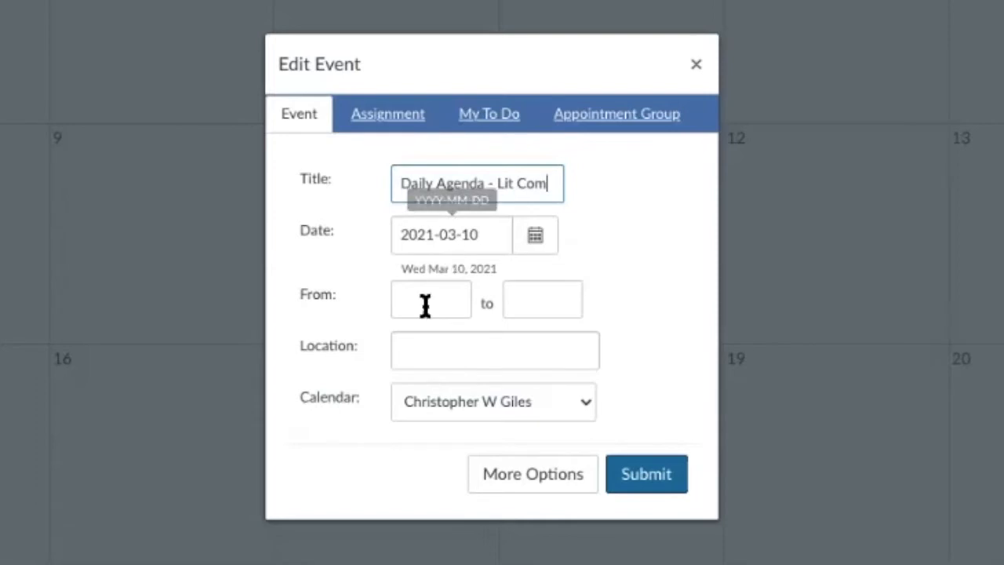
Step: Assign the event to the BSD Canvas PD calendar and open its full editing options
left_click(543, 400)
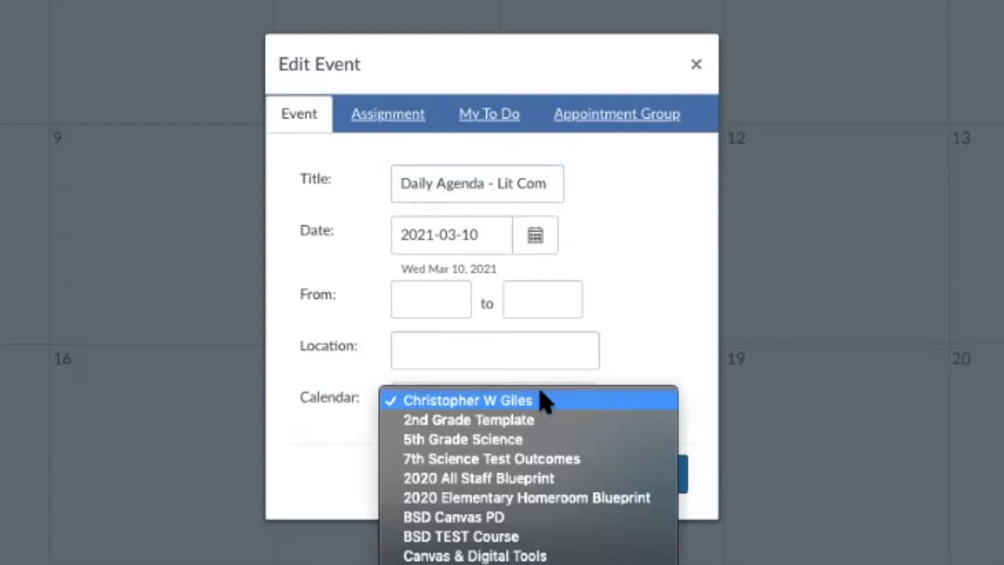
left_click(524, 519)
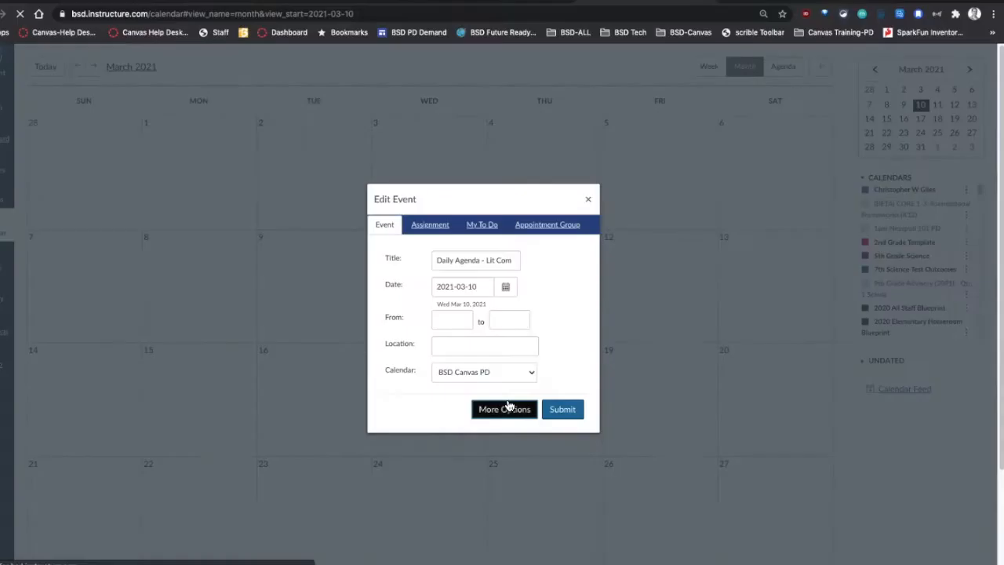
left_click(579, 474)
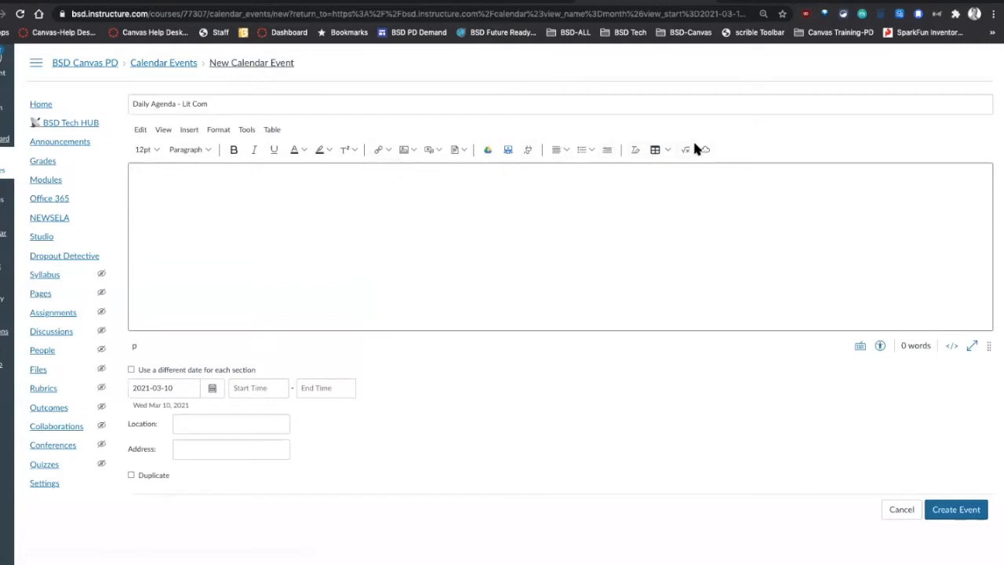
Step: Enter "Daily Agenda:" as the first line of the event description, followed by blank space
left_click(258, 196)
type("Daily A")
key("BackSpace")
key("BackSpace")
key("BackSpace")
type("ily Agen")
key("BackSpace")
key("BackSpace")
type("enda:")
key("Return")
key("Return")
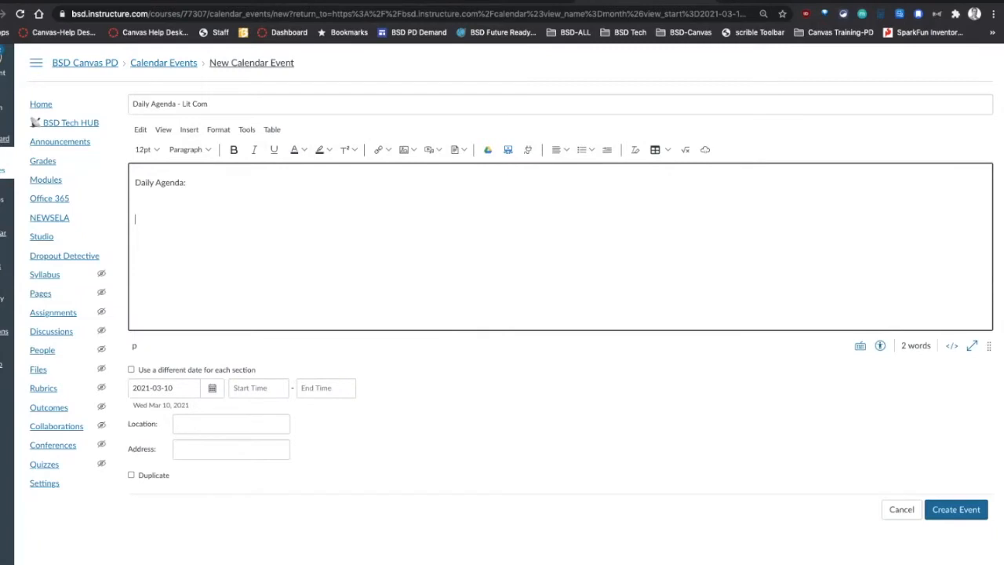
Step: Add separate lines "Objective:", "Tasks" and "Due:" below the agenda title in the description
type("Objecitve")
key("BackSpace")
key("BackSpace")
key("BackSpace")
key("BackSpace")
type("tive:")
key("Return")
key("Return")
type("TasKs")
key("BackSpace")
key("BackSpace")
type("ks")
key("BackSpace")
type("s")
key("Return")
type("Due:")
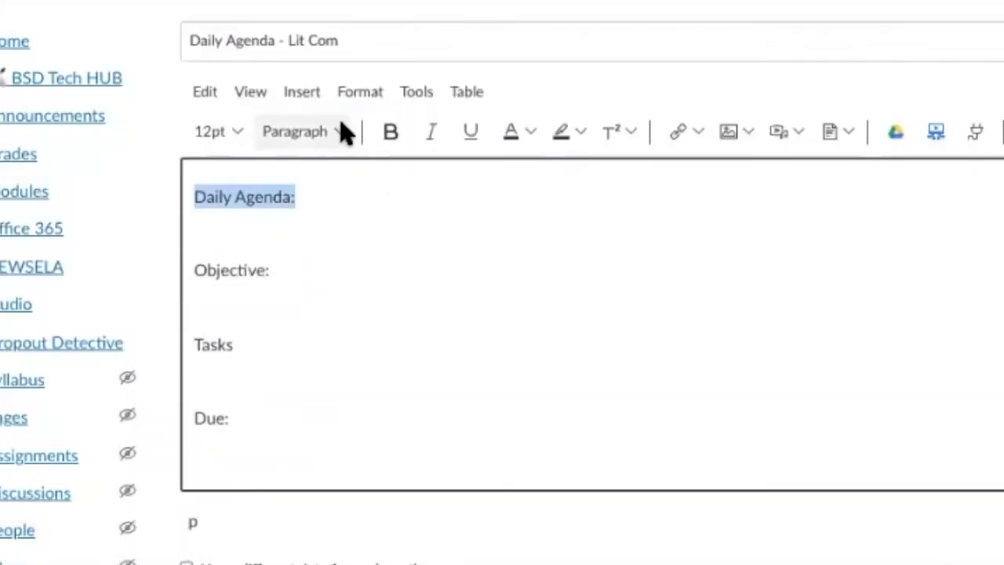
Step: Format the "Daily Agenda:" line as a heading and add a colon after "Tasks"
left_click(343, 131)
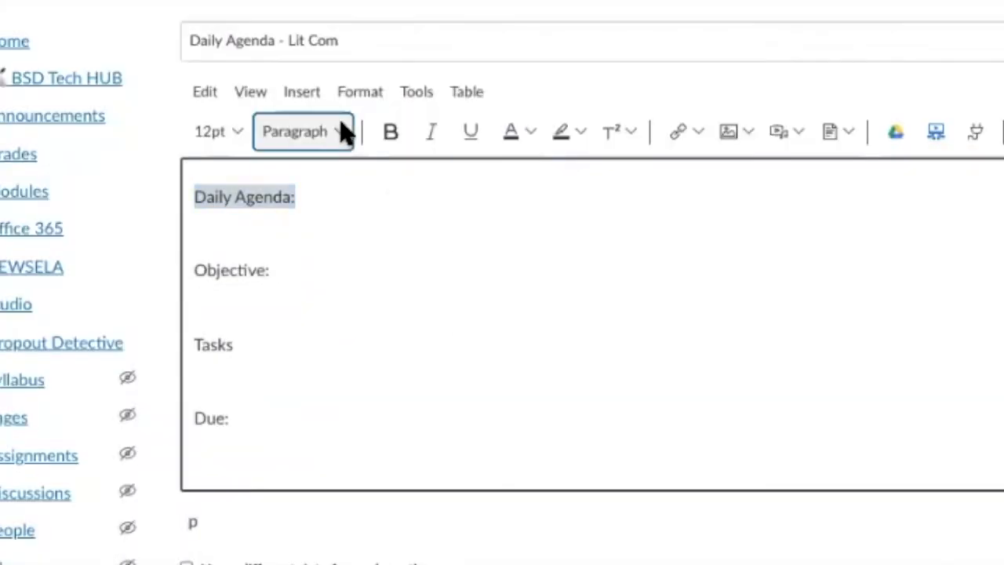
left_click(354, 202)
left_click(294, 274)
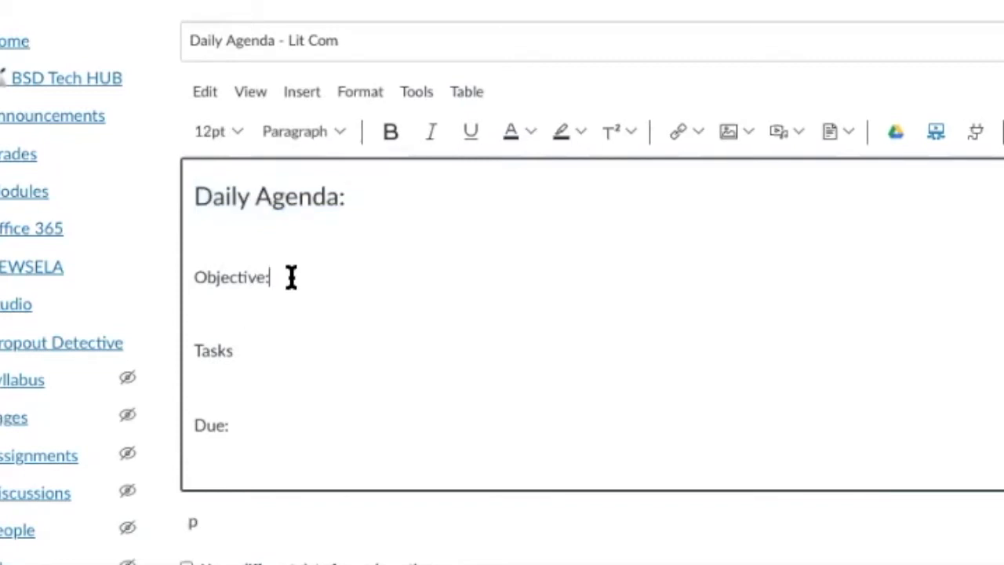
left_click(267, 303)
left_click(291, 352)
type(":")
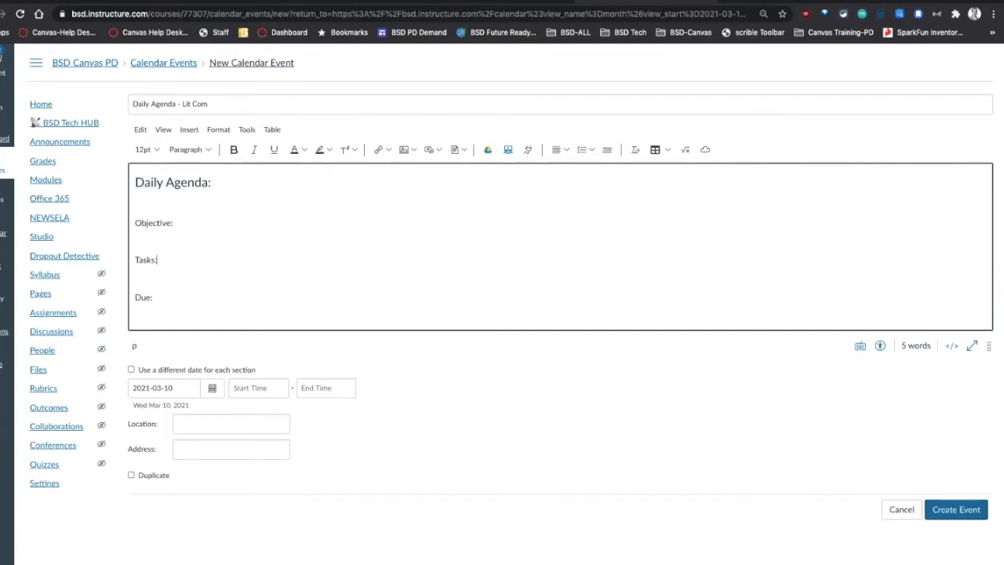
Step: Add "Discussion" after "Due:" and link that word to the course discussion "Introduce Yourself"
left_click(168, 292)
left_click(149, 271)
type("Discussion")
left_click_drag(199, 297, 153, 298)
left_click(389, 150)
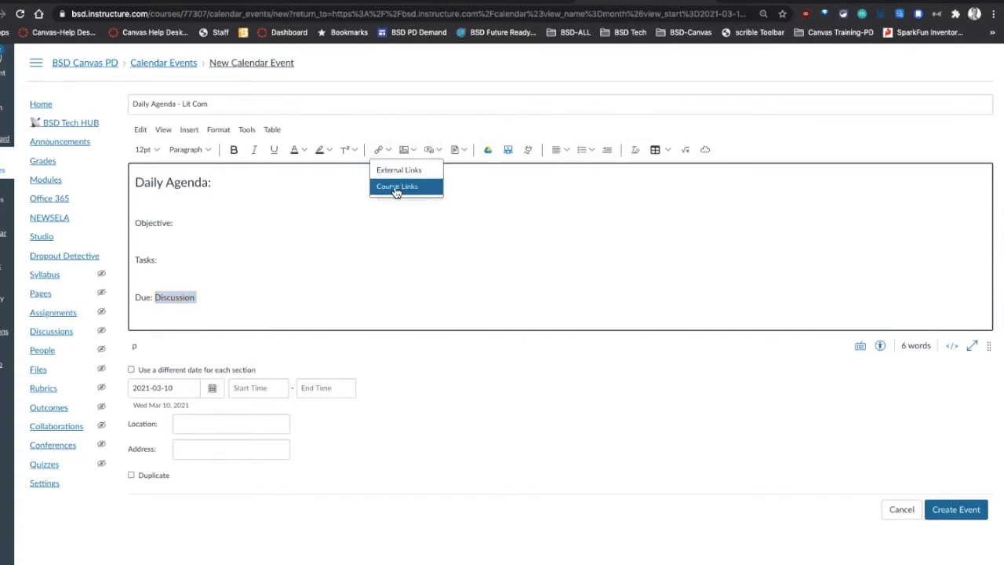
left_click(397, 190)
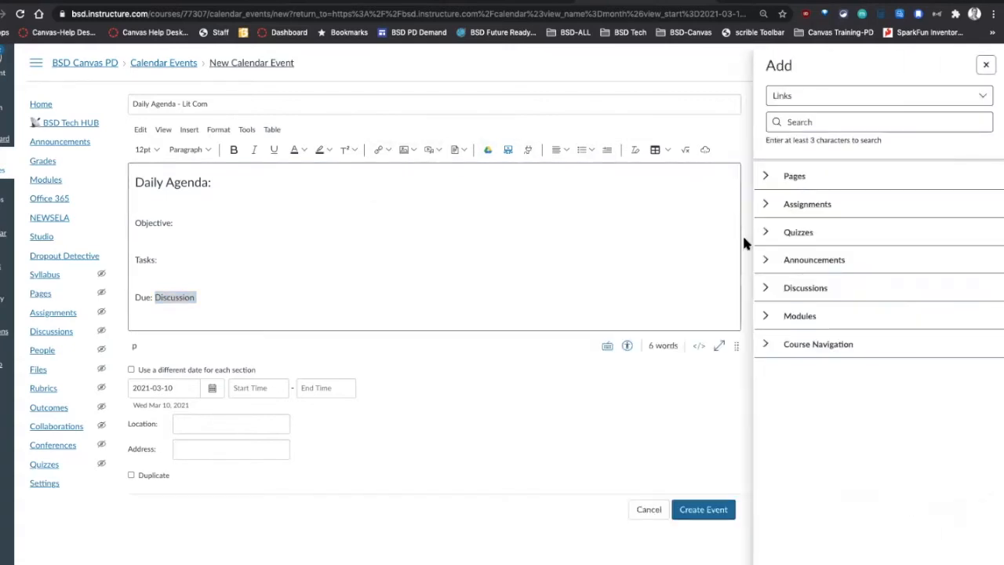
left_click(767, 288)
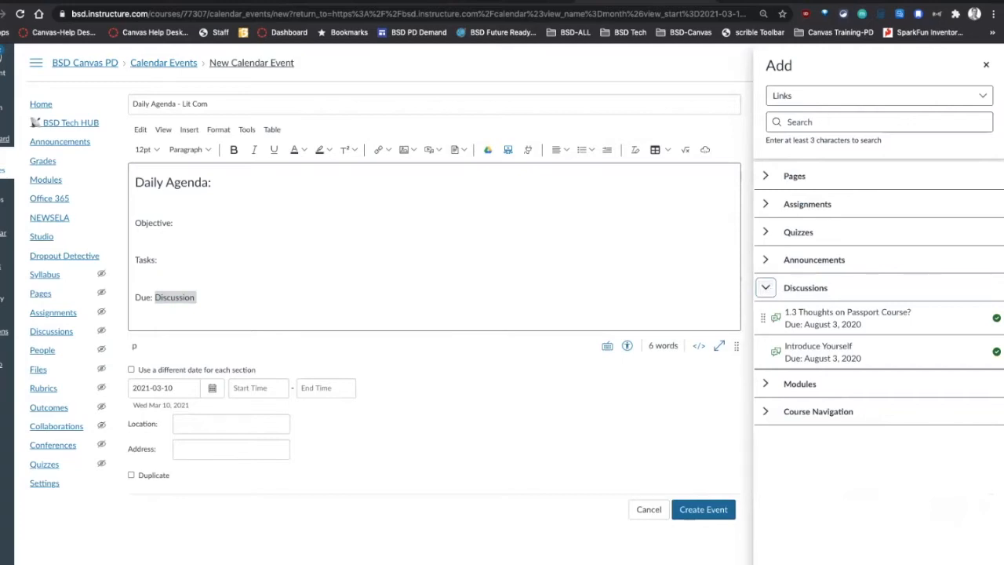
left_click(811, 353)
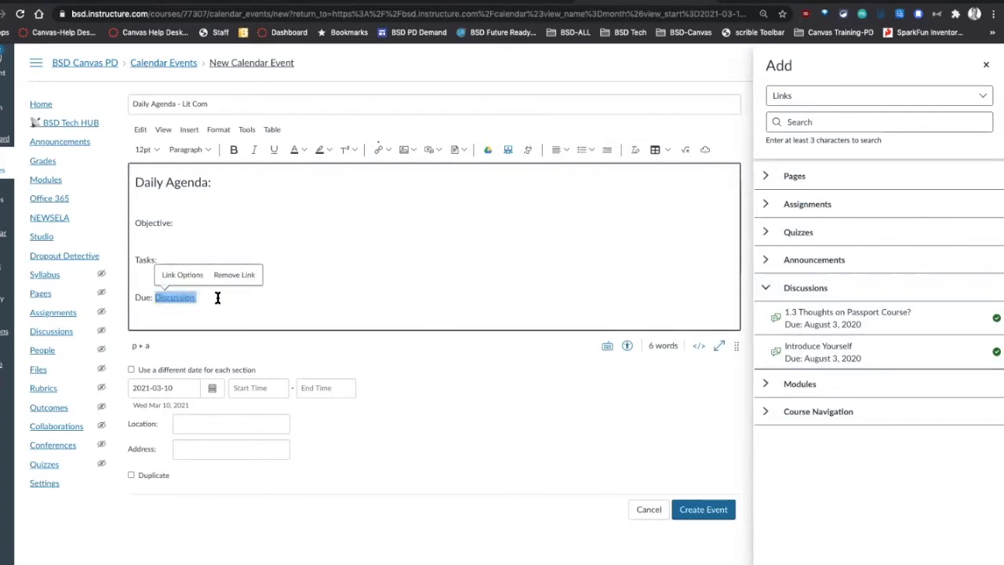
Step: Extend the linked Discussion text with "Friday" and close the course links pane
type("FridAY")
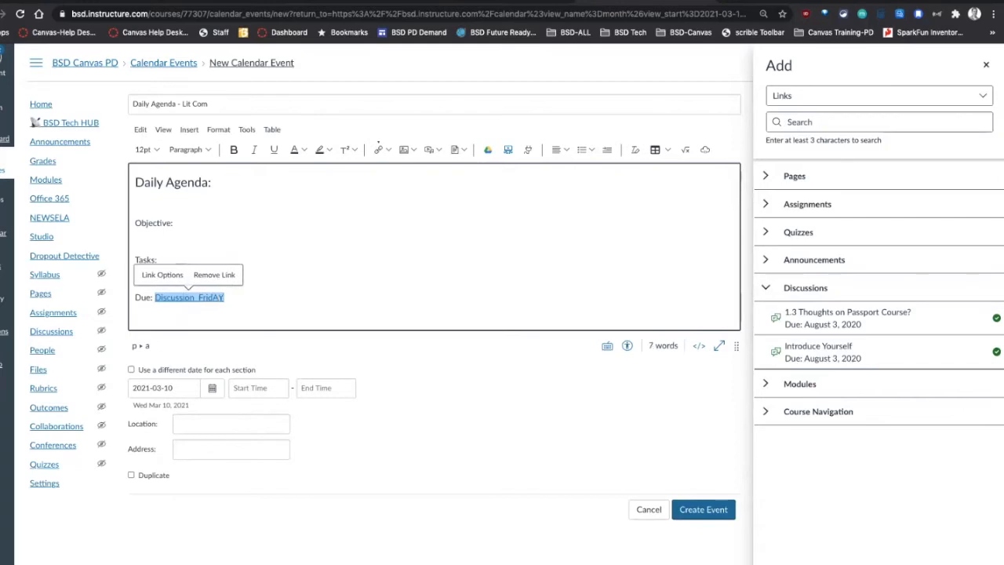
key("BackSpace")
key("BackSpace")
type("ay")
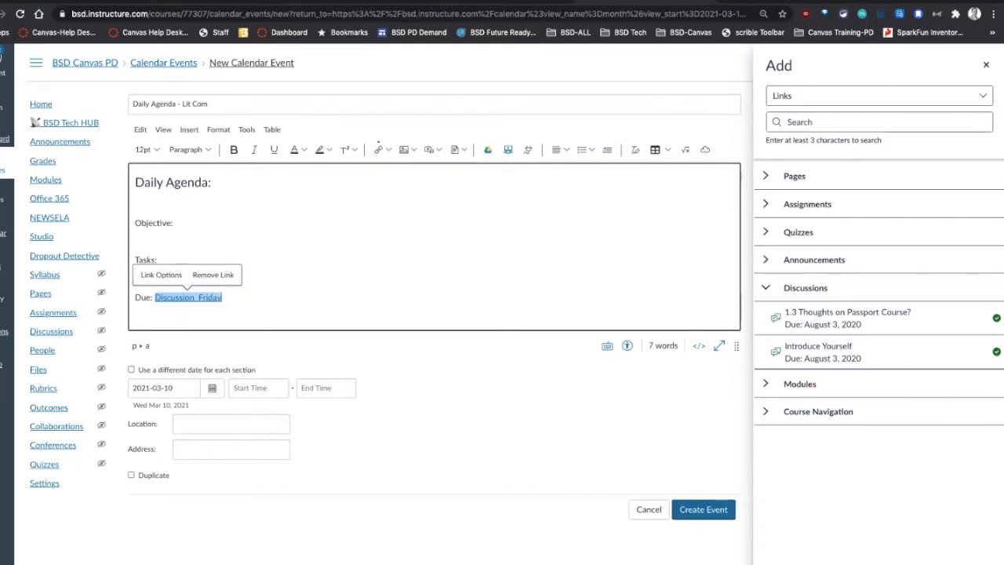
left_click(565, 375)
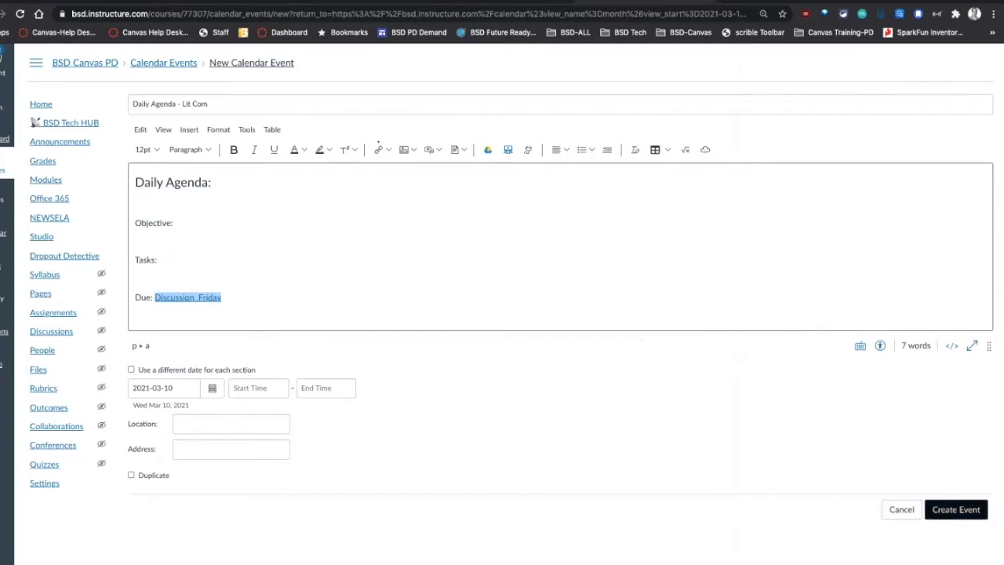
Step: Create the event and check its agenda details on March 10 in the calendar
left_click(957, 509)
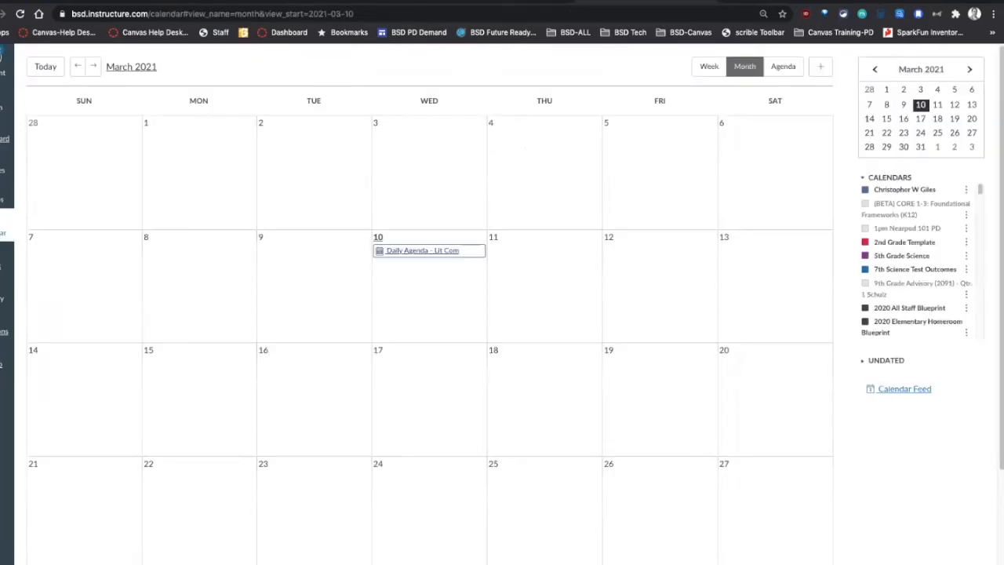
left_click(417, 251)
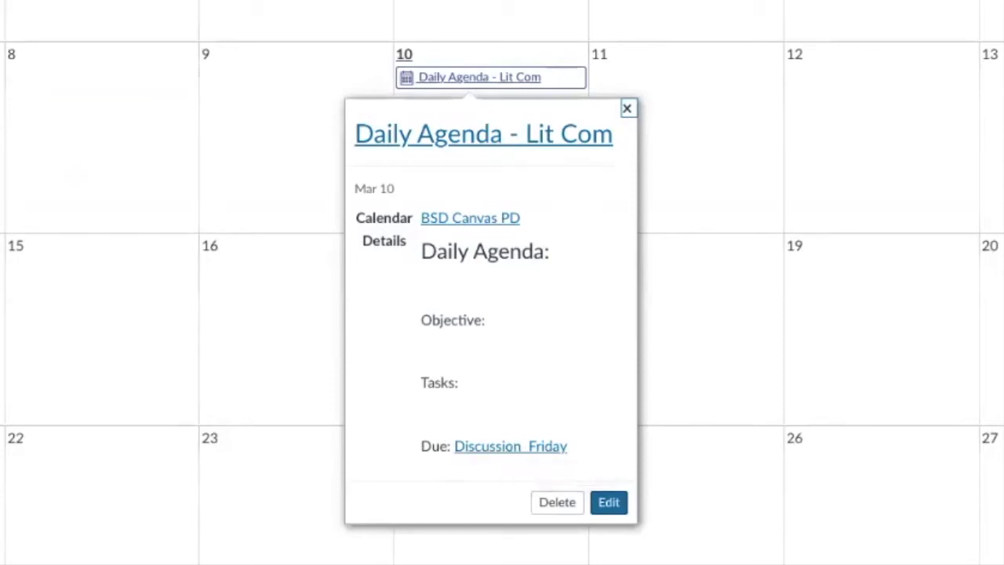
left_click(627, 108)
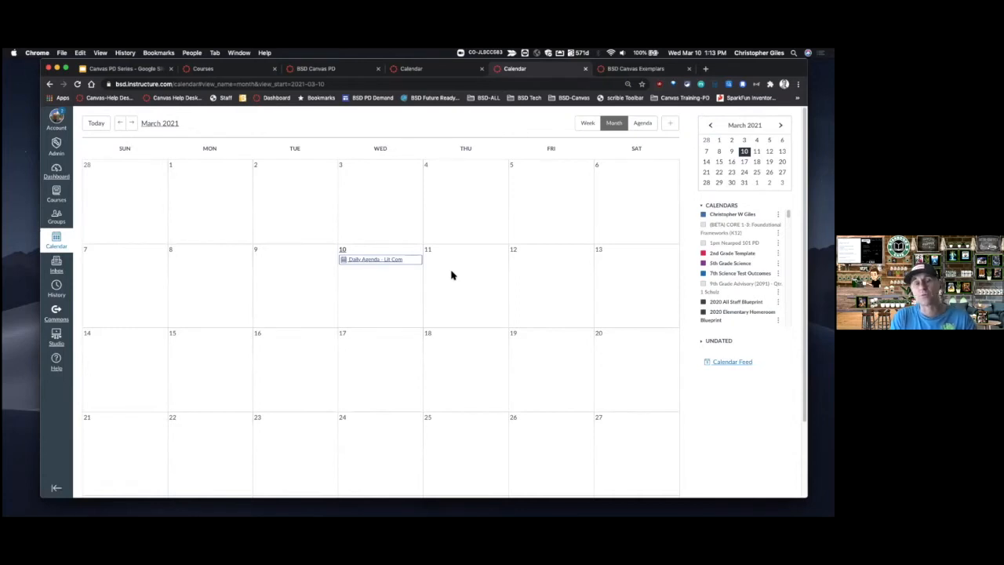
Step: Start a new calendar entry on March 11, 2021 and switch its type to Assignment
left_click(451, 274)
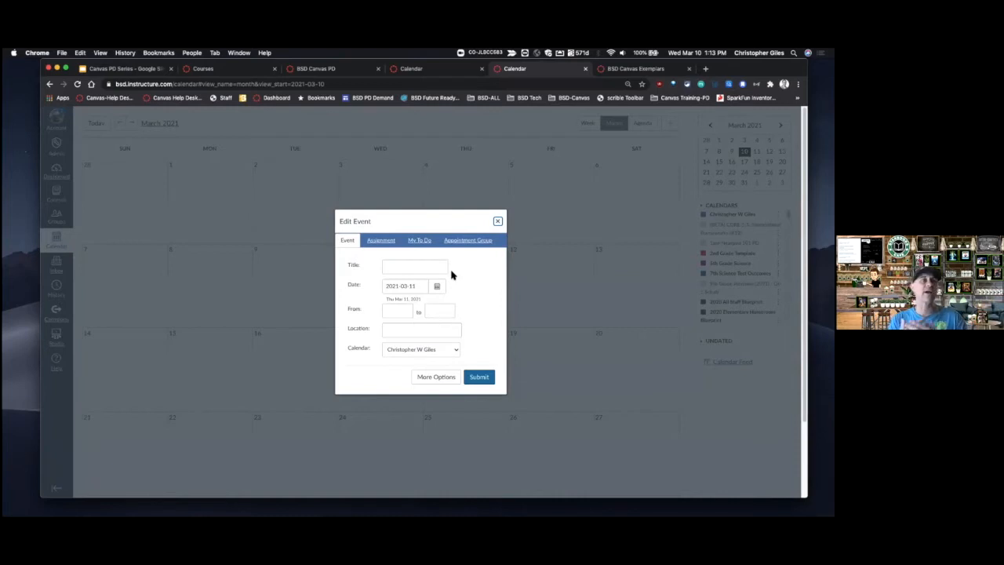
left_click(381, 240)
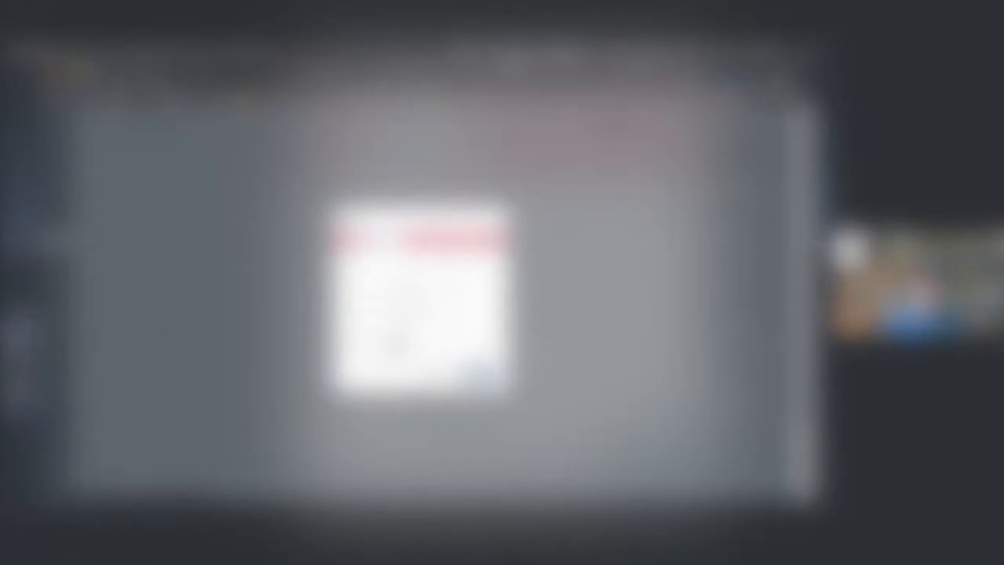